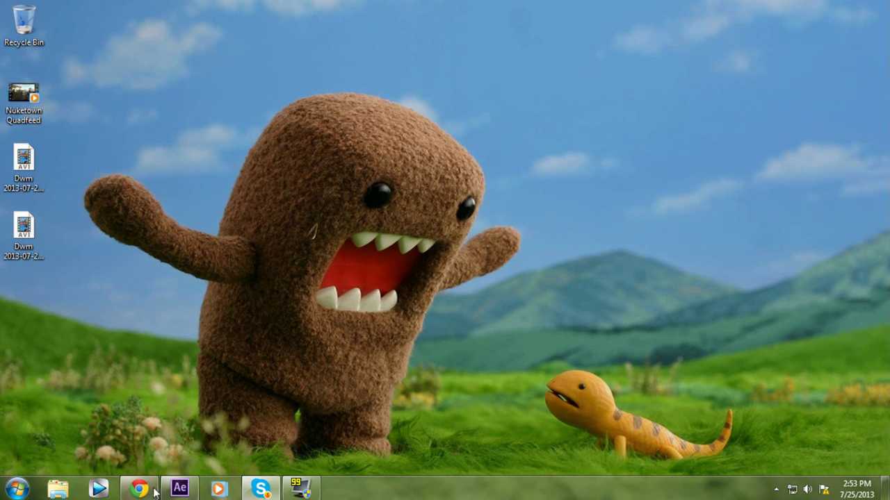
Restore the YouTube gameplay video, pause it at 0:22 after the sniper kill, then minimize the browser
{"action": "mouse_move", "coordinate": [139, 491]}
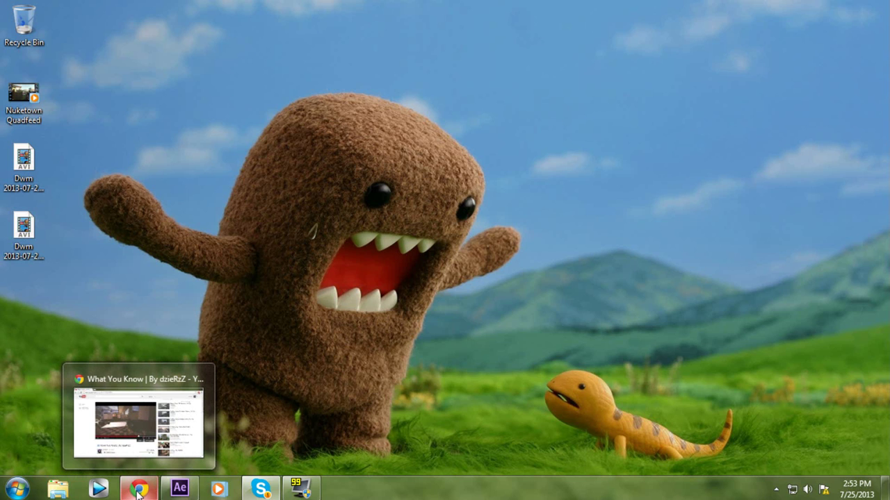
{"action": "left_click", "coordinate": [138, 492]}
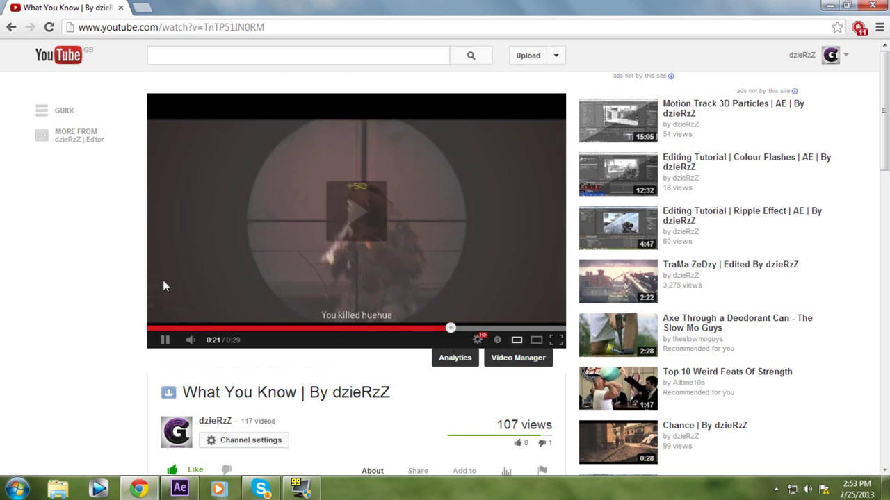
{"action": "left_click", "coordinate": [173, 267]}
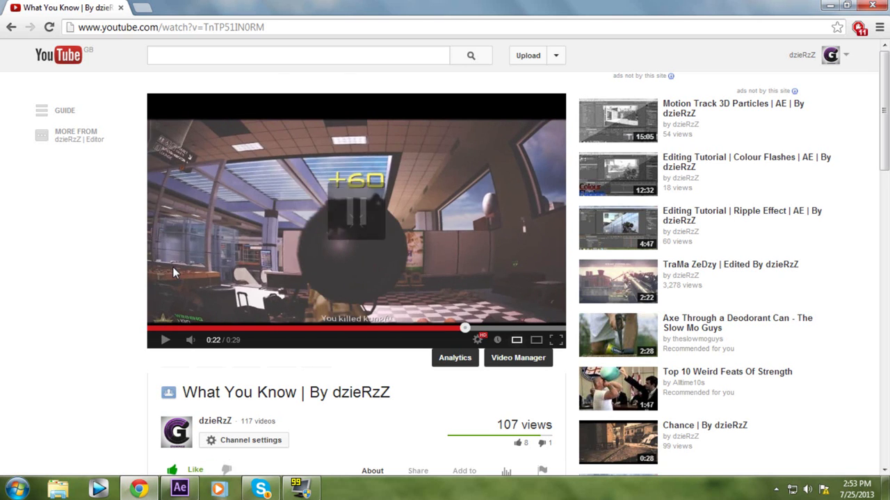
{"action": "left_click", "coordinate": [829, 5]}
Import the Nuketown Quadfeed video into After Effects from the desktop
{"action": "left_click", "coordinate": [179, 488]}
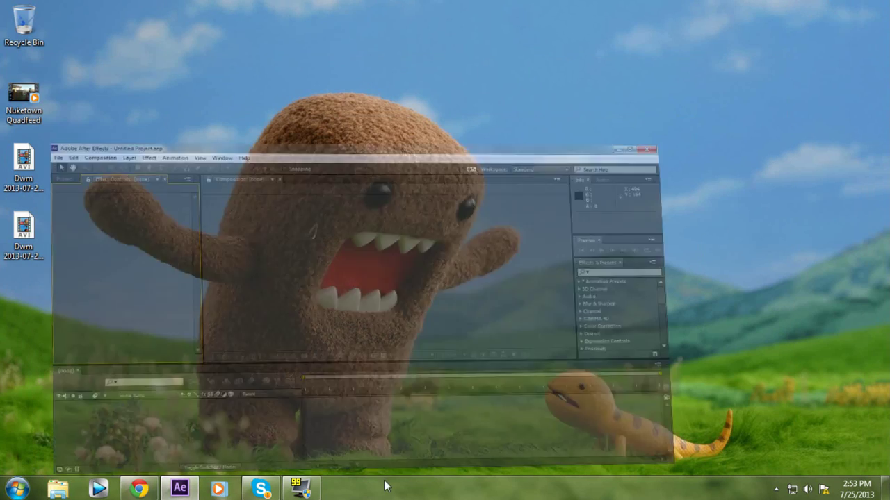
{"action": "left_click", "coordinate": [829, 6]}
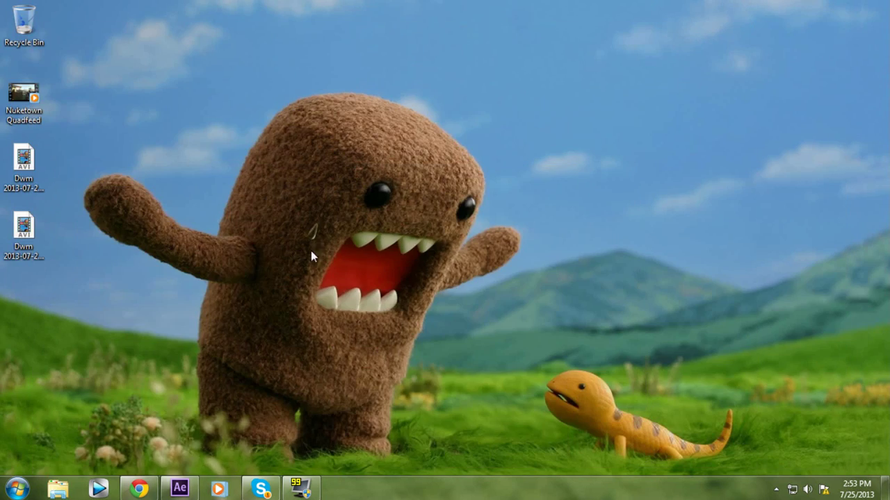
{"action": "left_click_drag", "start_coordinate": [23, 96], "coordinate": [47, 82]}
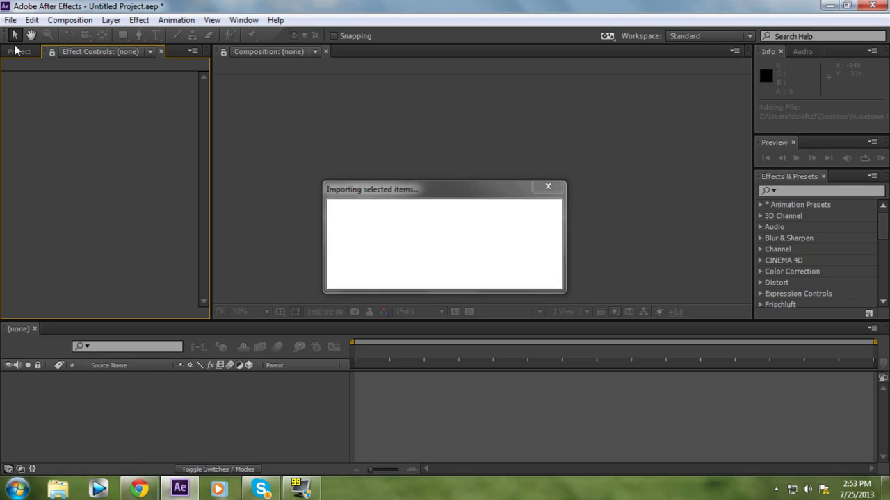
Build a Nuketown Quadfeed composition from the footage and trim the layer to about 13 seconds
{"action": "left_click", "coordinate": [21, 54]}
{"action": "left_click_drag", "start_coordinate": [44, 168], "coordinate": [88, 411]}
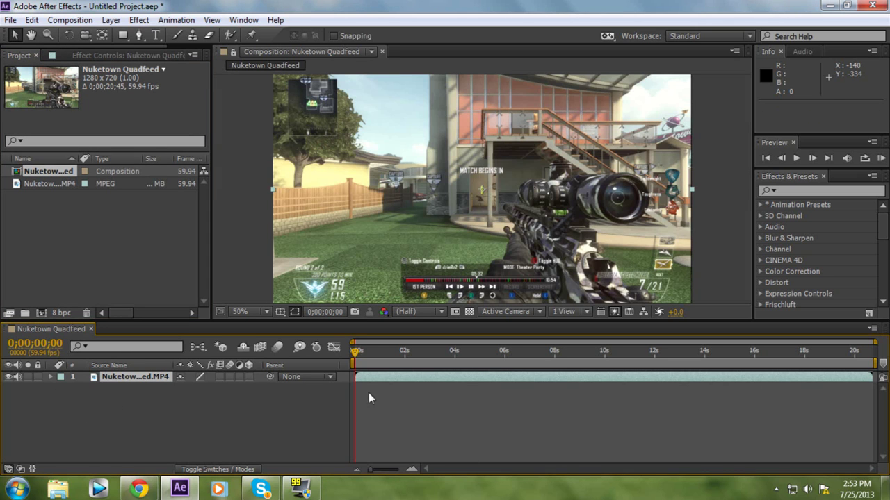
{"action": "left_click_drag", "start_coordinate": [356, 377], "coordinate": [401, 381]}
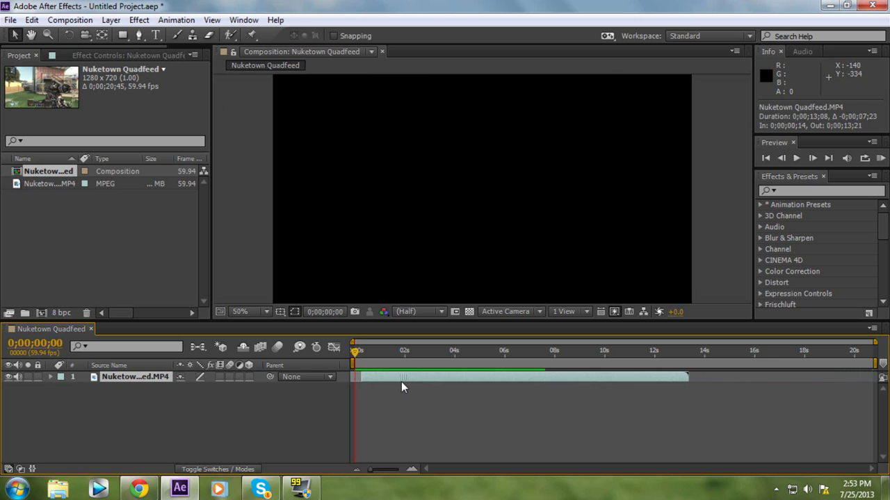
Render and play a RAM Preview of the clip, then stop it
{"action": "left_click", "coordinate": [880, 158]}
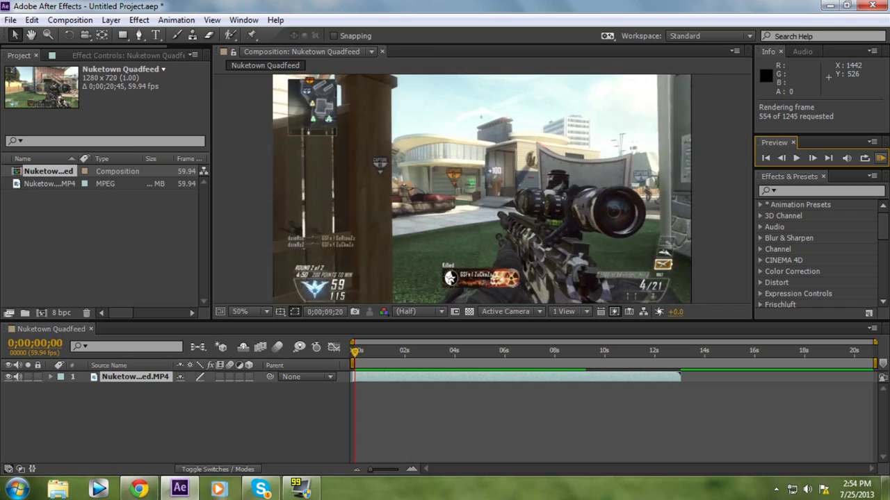
{"action": "left_click", "coordinate": [879, 159]}
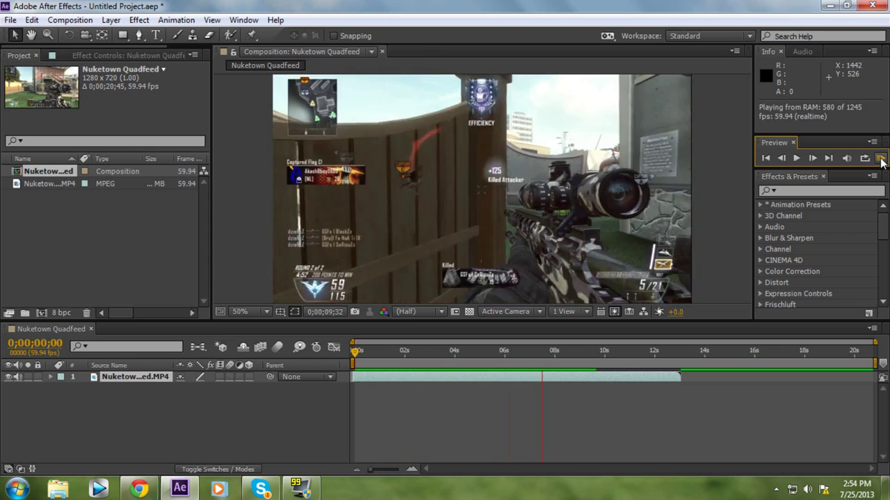
{"action": "left_click", "coordinate": [881, 159]}
Move to the sniper shot at 0;00;06;47 and set the preview resolution to Half
{"action": "left_click_drag", "start_coordinate": [465, 349], "coordinate": [524, 351]}
{"action": "left_click", "coordinate": [440, 311]}
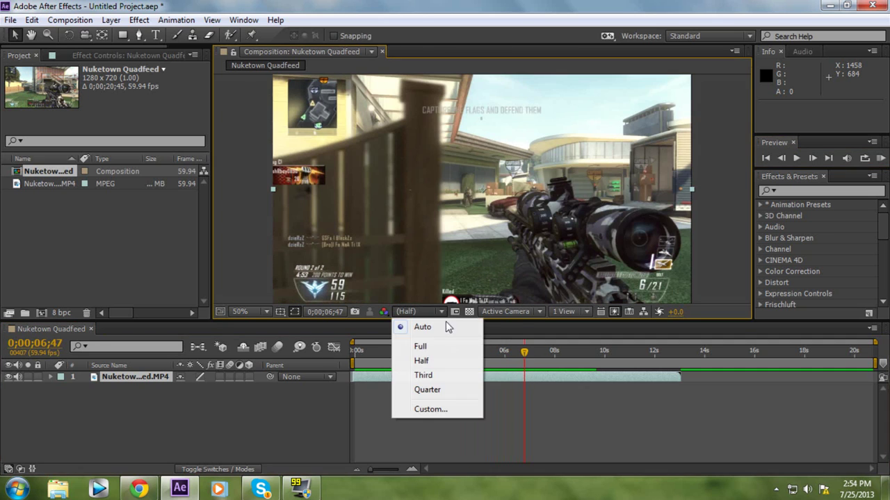
{"action": "left_click", "coordinate": [424, 361]}
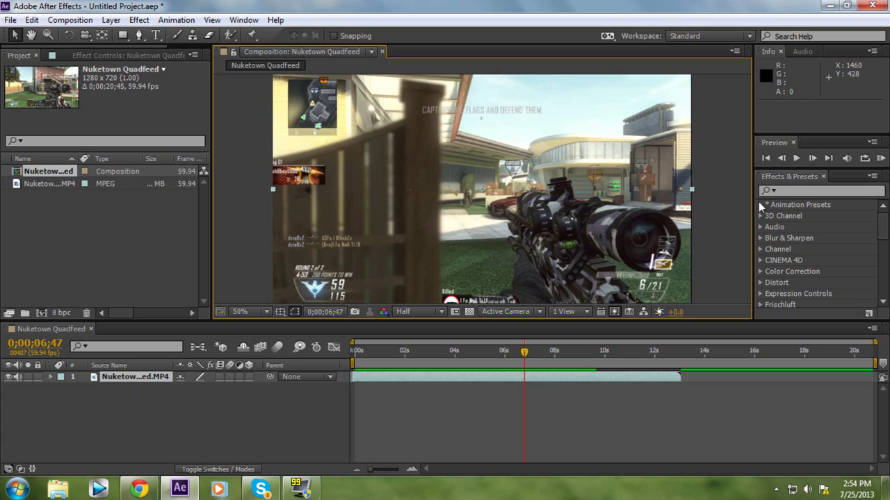
Search Effects & Presets for 'bulge' and apply Distort > Bulge to the Nuketown Quadfeed layer
{"action": "left_click", "coordinate": [792, 190]}
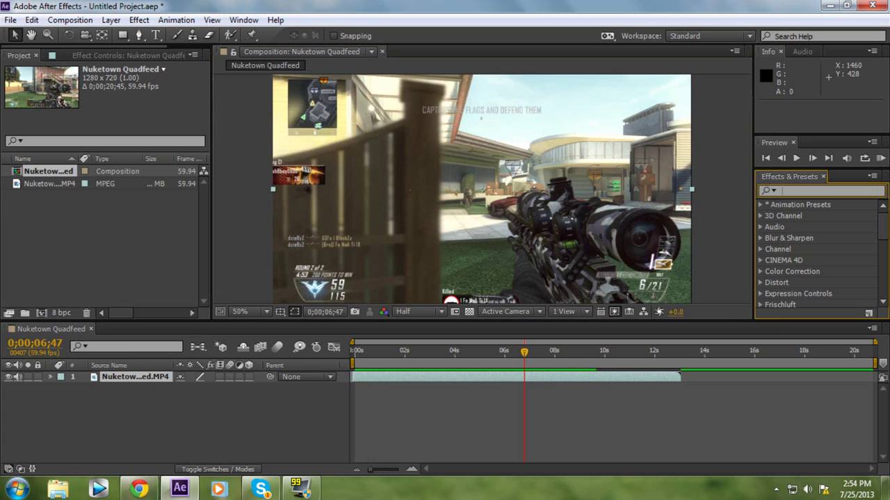
{"action": "type", "text": "bulge"}
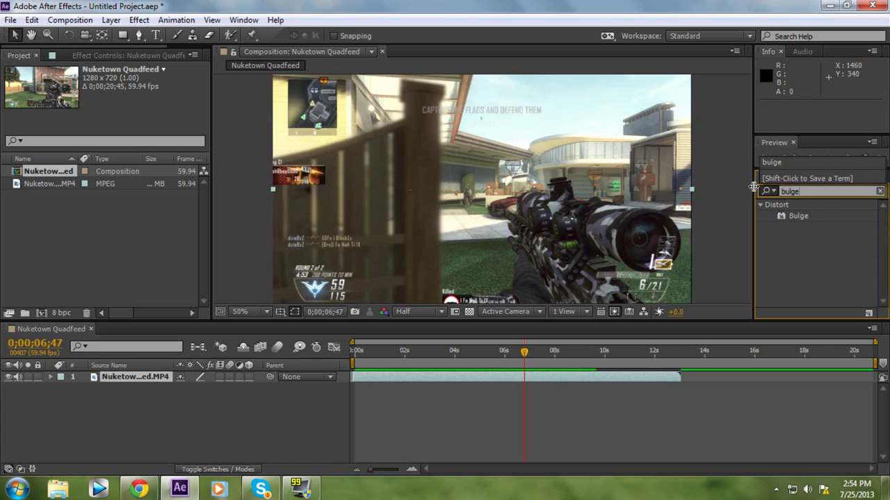
{"action": "left_click_drag", "start_coordinate": [797, 216], "coordinate": [466, 377]}
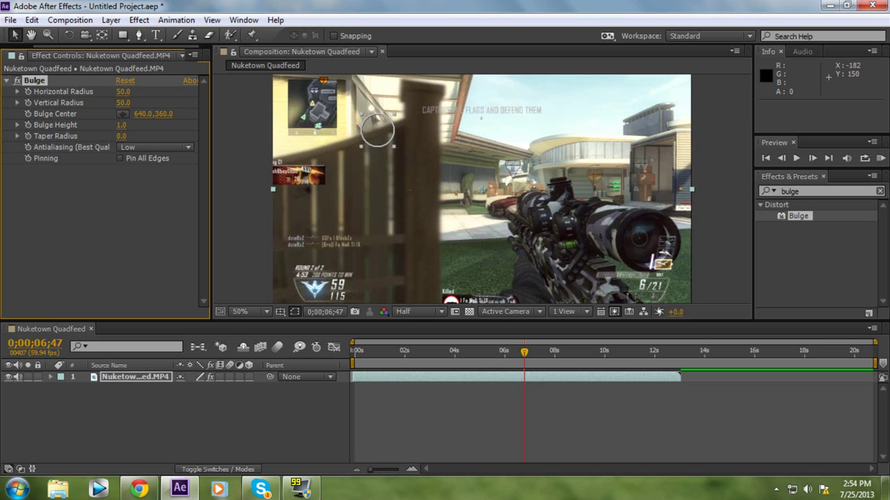
Scrub the Bulge's Horizontal Radius in Effect Controls from 50 up to 661.0
{"action": "mouse_move", "coordinate": [123, 92]}
{"action": "left_mouse_down"}
{"action": "mouse_move", "coordinate": [339, 91]}
{"action": "mouse_move", "coordinate": [121, 91]}
{"action": "left_mouse_up"}
{"action": "left_click_drag", "start_coordinate": [121, 91], "coordinate": [132, 92]}
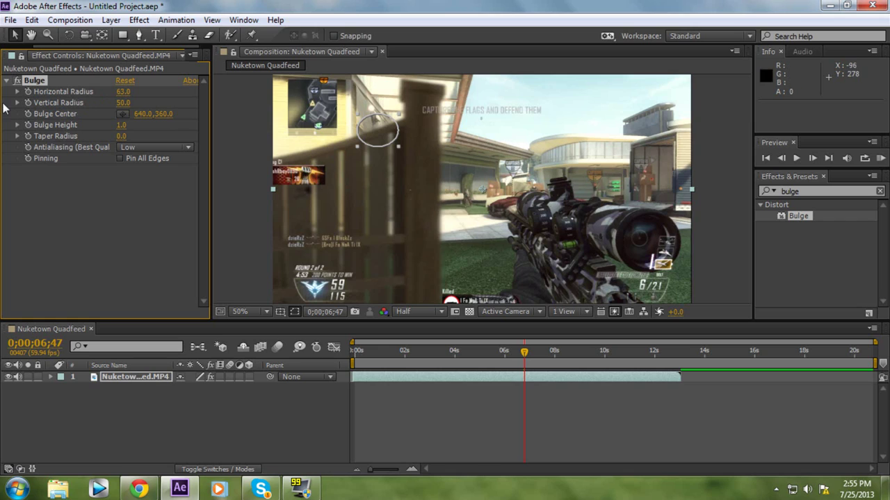
{"action": "left_click_drag", "start_coordinate": [123, 91], "coordinate": [466, 91]}
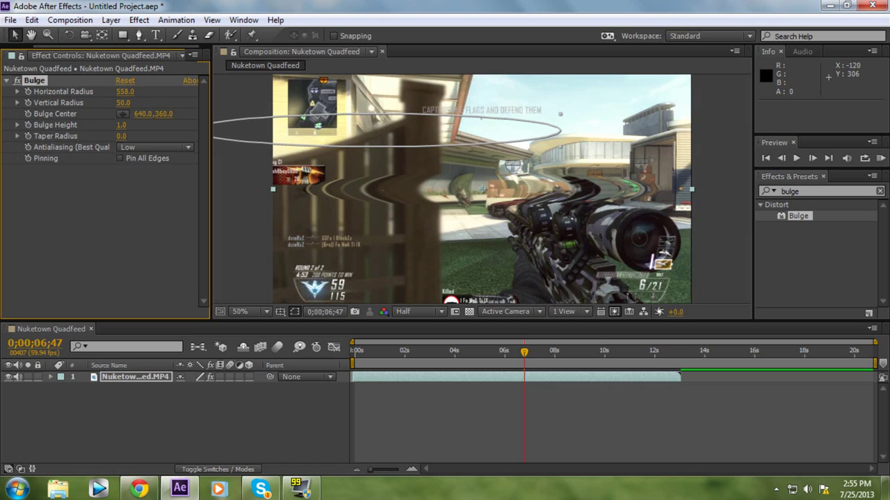
{"action": "left_click_drag", "start_coordinate": [559, 113], "coordinate": [593, 113]}
{"action": "left_click_drag", "start_coordinate": [234, 174], "coordinate": [228, 174]}
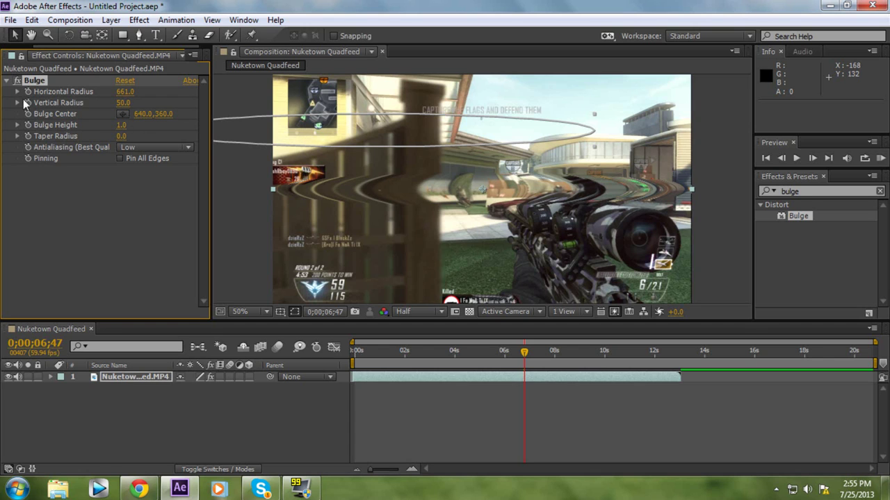
Set the Bulge's Vertical Radius to 467 and its Bulge Height to 0.5
{"action": "left_click_drag", "start_coordinate": [123, 102], "coordinate": [224, 102]}
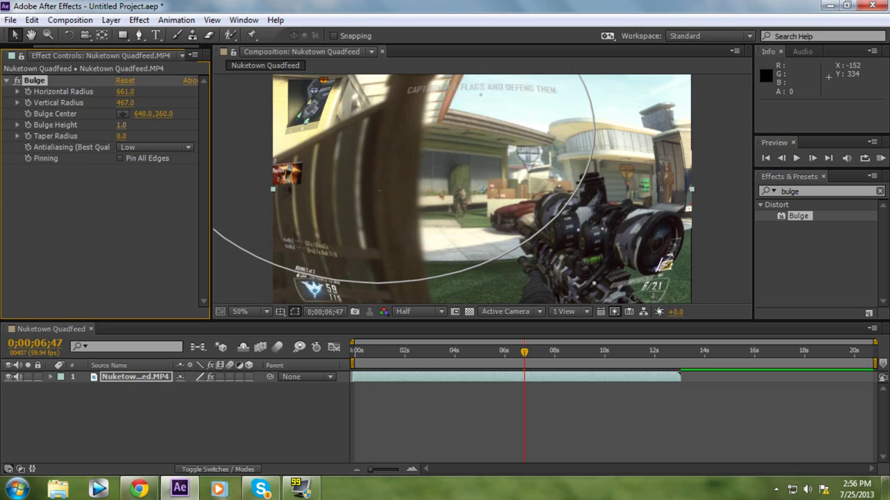
{"action": "left_click_drag", "start_coordinate": [121, 124], "coordinate": [94, 124]}
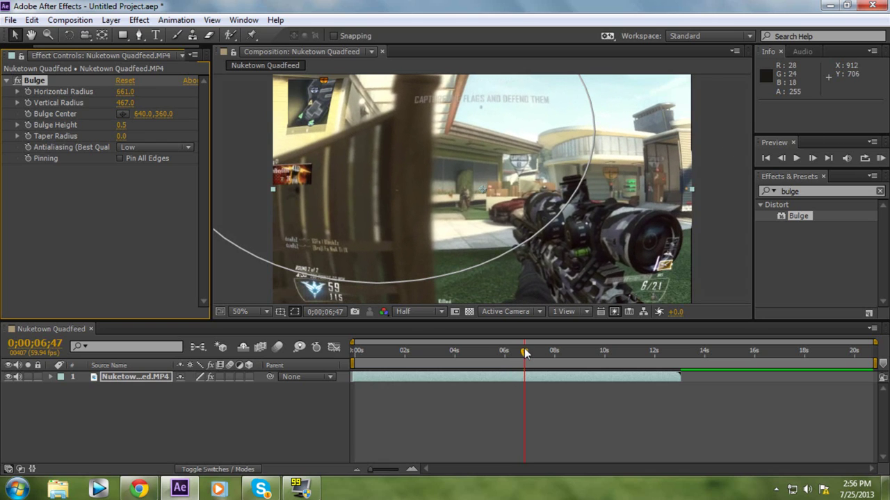
Step frame by frame around the shot to land on 0;00;08;29, then select the Nuketown layer
{"action": "left_click_drag", "start_coordinate": [524, 353], "coordinate": [564, 353]}
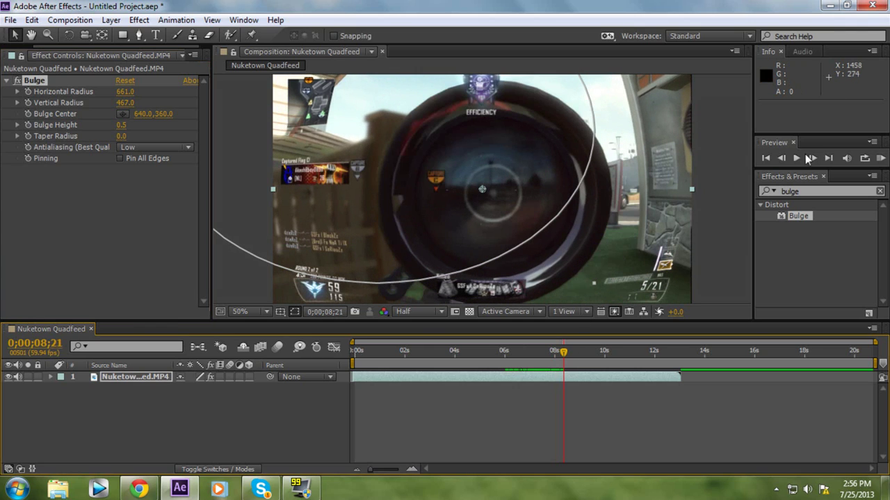
{"action": "left_click", "coordinate": [813, 157]}
{"action": "left_click", "coordinate": [812, 158]}
{"action": "left_click", "coordinate": [812, 158]}
{"action": "left_click", "coordinate": [812, 158]}
{"action": "left_click", "coordinate": [812, 158]}
{"action": "left_click", "coordinate": [812, 158]}
{"action": "left_click", "coordinate": [812, 158]}
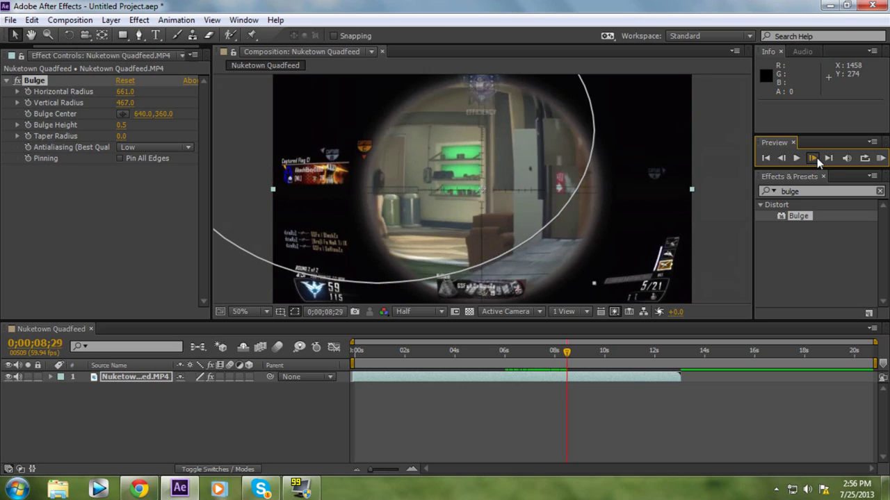
{"action": "left_click", "coordinate": [812, 158]}
{"action": "left_click", "coordinate": [812, 158]}
{"action": "left_click", "coordinate": [813, 158]}
{"action": "left_click", "coordinate": [781, 158]}
{"action": "left_click", "coordinate": [781, 159]}
{"action": "left_click", "coordinate": [812, 159]}
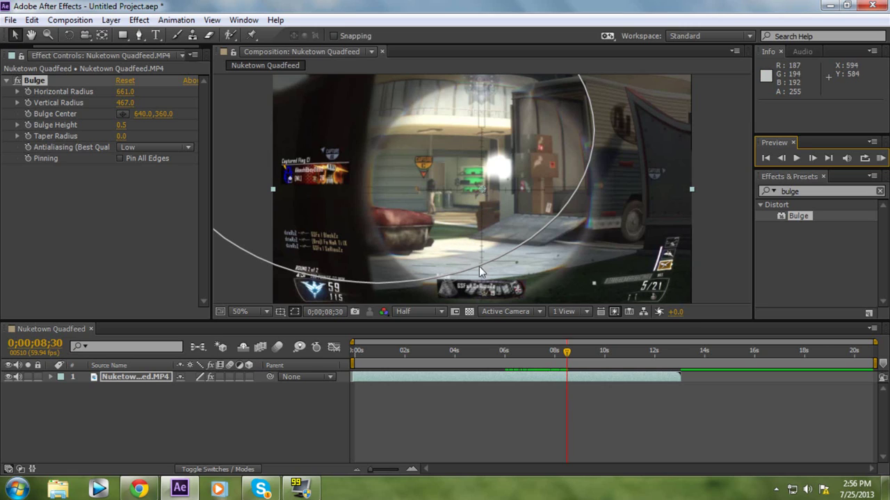
{"action": "left_click", "coordinate": [781, 159]}
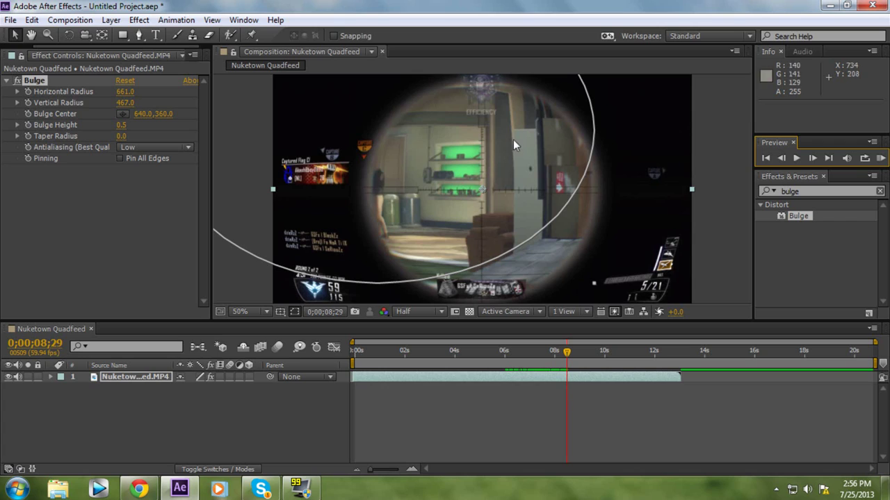
{"action": "left_click", "coordinate": [124, 384]}
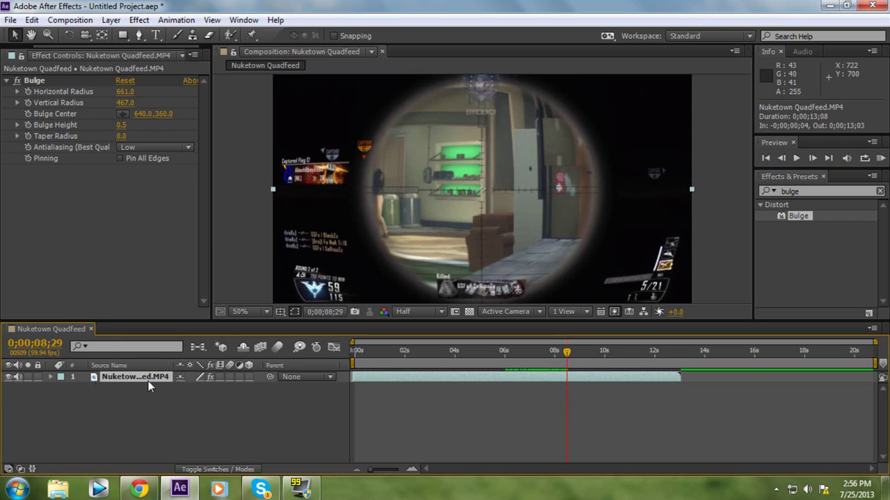
Reveal the Nuketown layer's Effects > Bulge properties in the timeline
{"action": "left_click", "coordinate": [50, 377]}
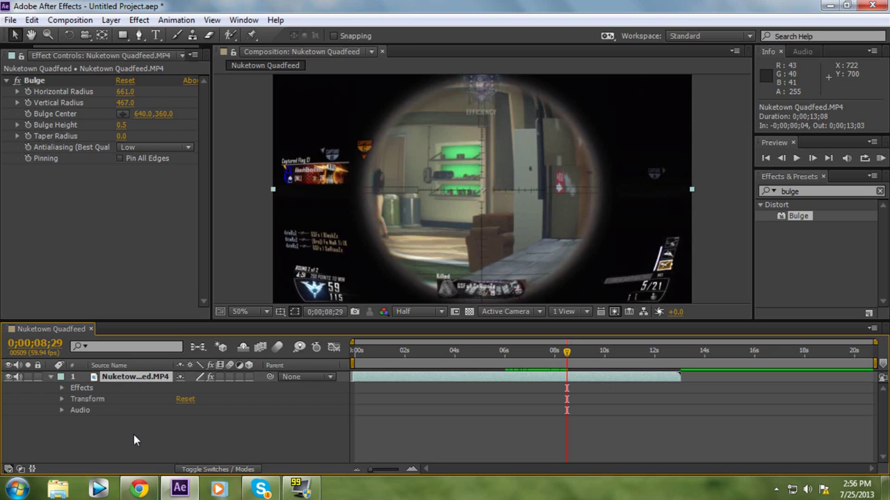
{"action": "left_click", "coordinate": [82, 389]}
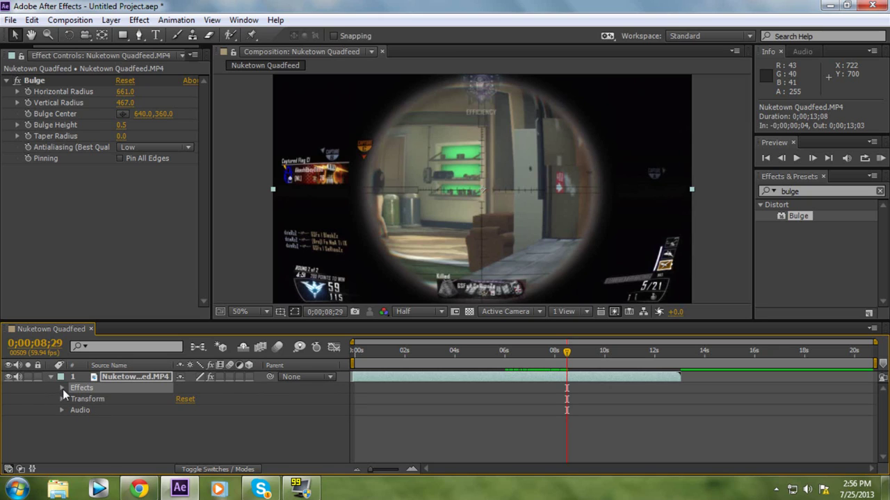
{"action": "left_click", "coordinate": [62, 389]}
{"action": "left_click", "coordinate": [73, 399]}
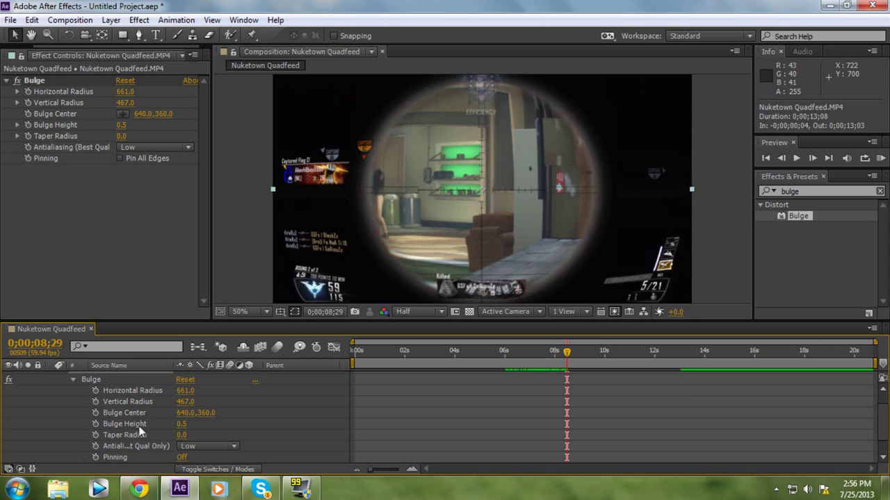
Set Bulge Height to 0.0 with a keyframe at 0;00;08;29, then advance one frame
{"action": "left_click", "coordinate": [187, 424]}
{"action": "type", "text": "0"}
{"action": "key", "text": "Return"}
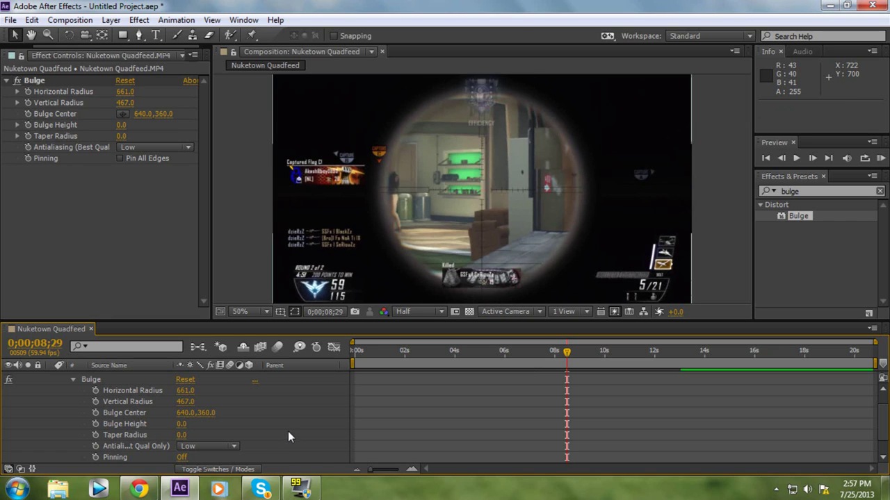
{"action": "left_click", "coordinate": [95, 424]}
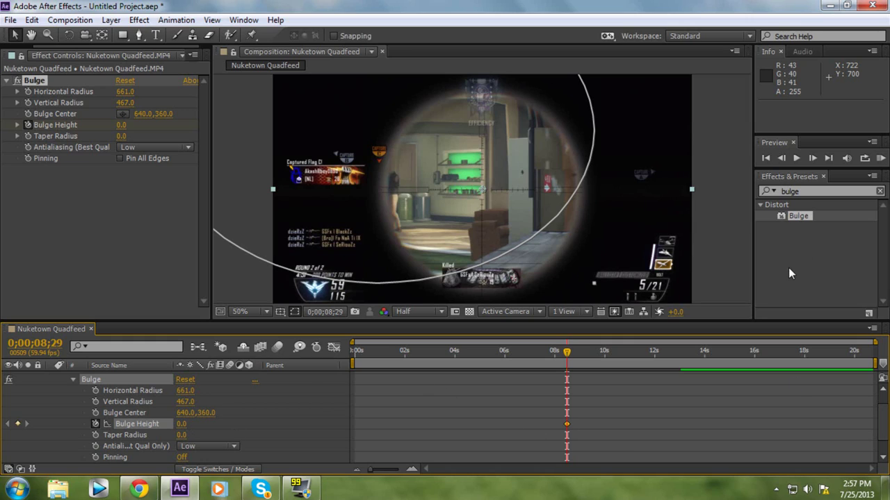
{"action": "left_click", "coordinate": [813, 158]}
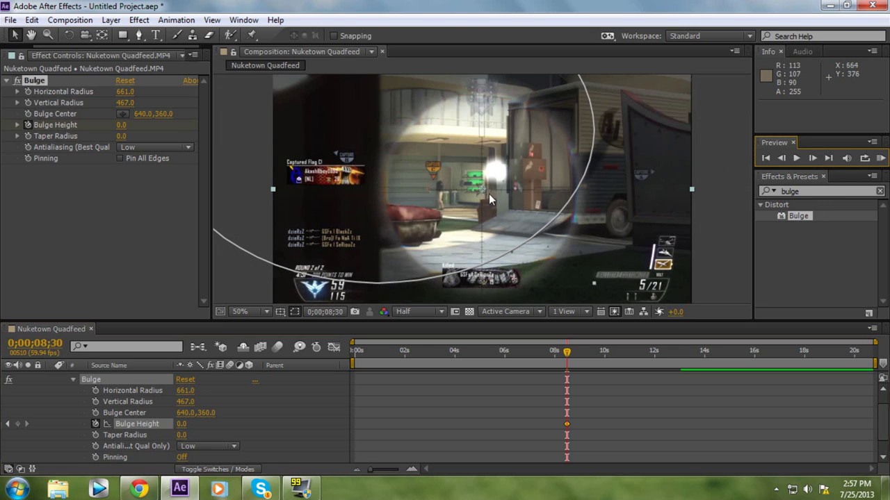
Raise Bulge Height to 1.1 at 0;00;08;30 and compare the neighbouring frames
{"action": "left_click_drag", "start_coordinate": [174, 425], "coordinate": [250, 425]}
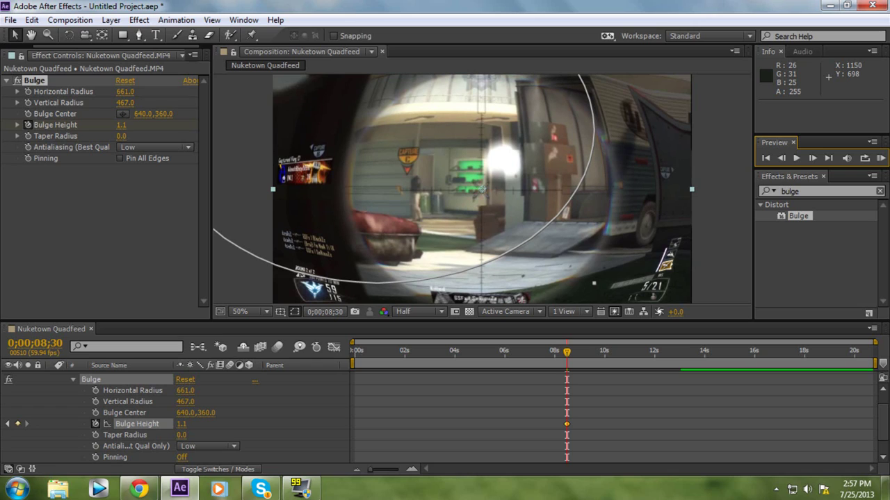
{"action": "left_click", "coordinate": [262, 438]}
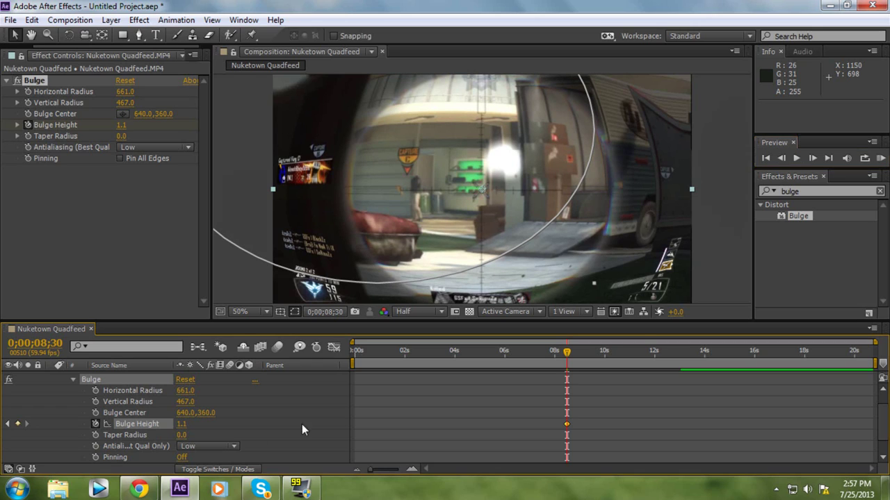
{"action": "left_click", "coordinate": [781, 158]}
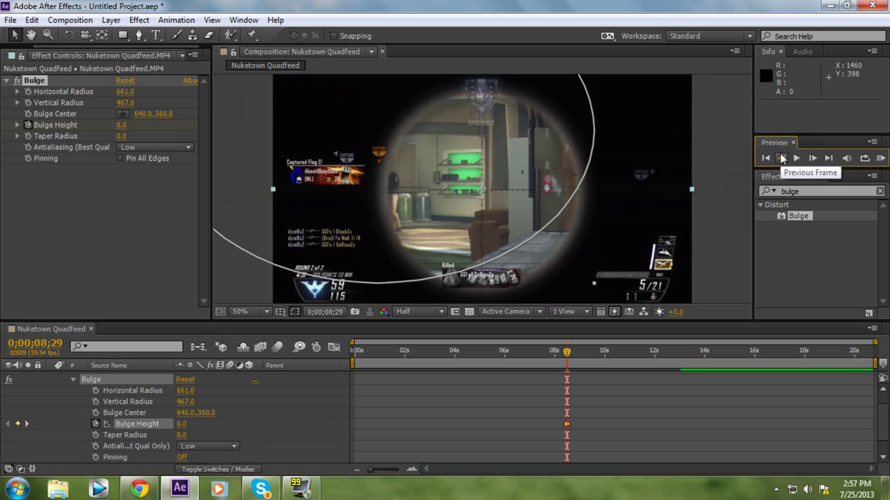
{"action": "left_click", "coordinate": [813, 158]}
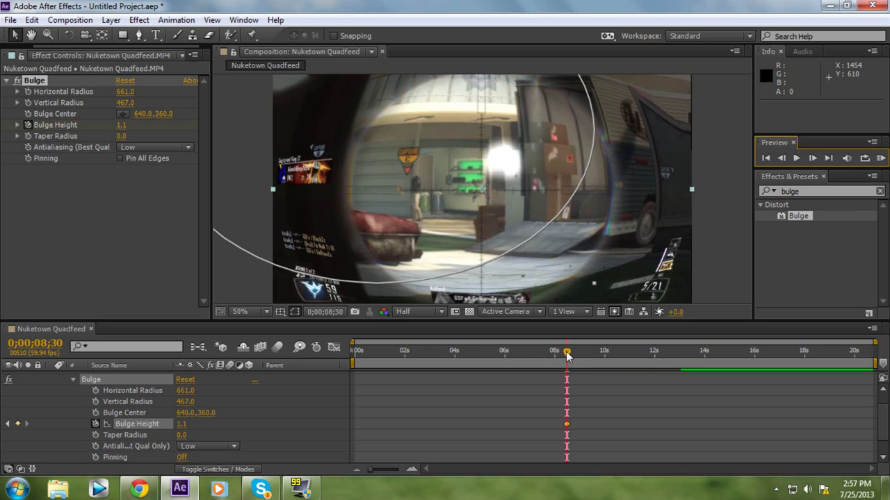
{"action": "left_click_drag", "start_coordinate": [566, 355], "coordinate": [601, 357]}
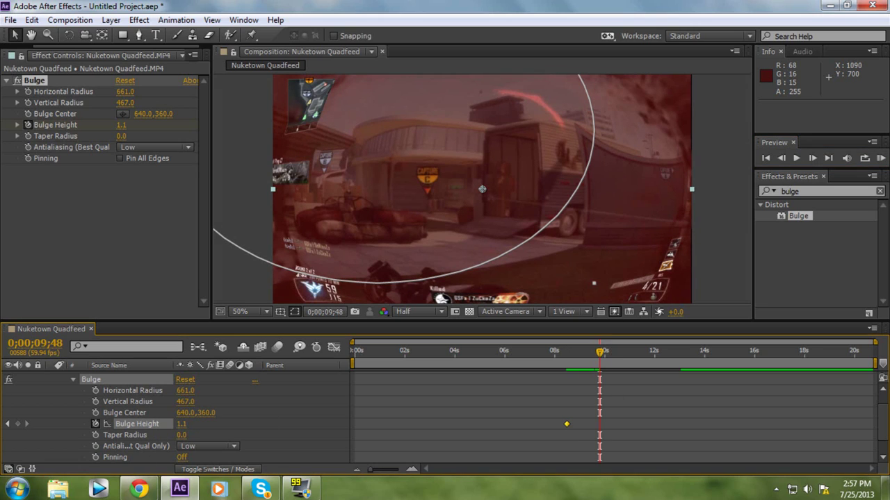
Key Bulge Height back to 0.0 at 0;00;09;48, then scrub through the shot to review the fade
{"action": "left_click", "coordinate": [181, 424]}
{"action": "type", "text": "0"}
{"action": "key", "text": "Return"}
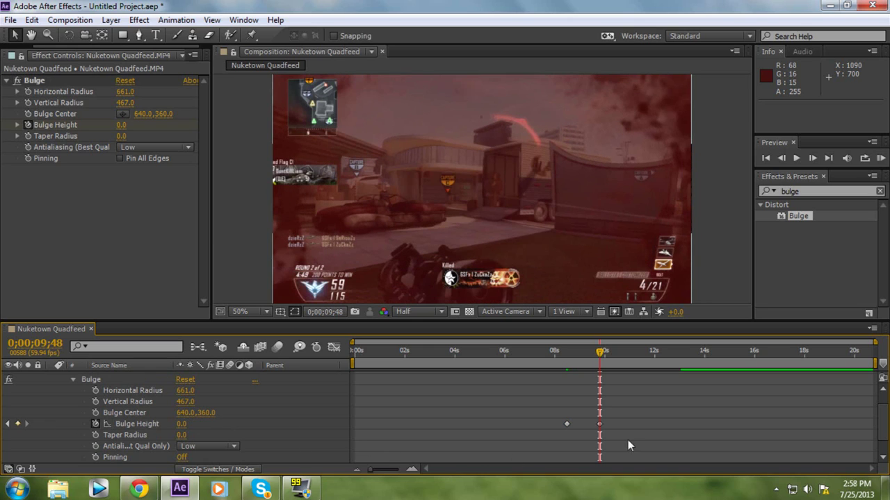
{"action": "left_click", "coordinate": [598, 424]}
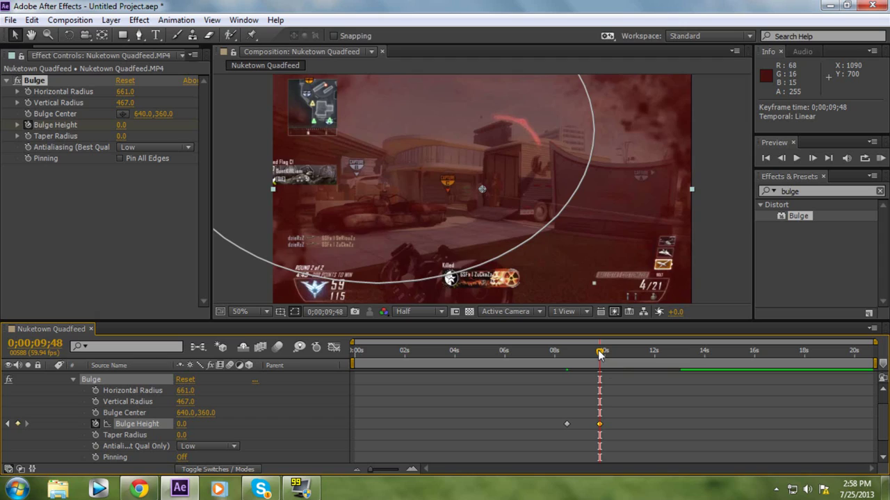
{"action": "left_click_drag", "start_coordinate": [601, 354], "coordinate": [568, 373]}
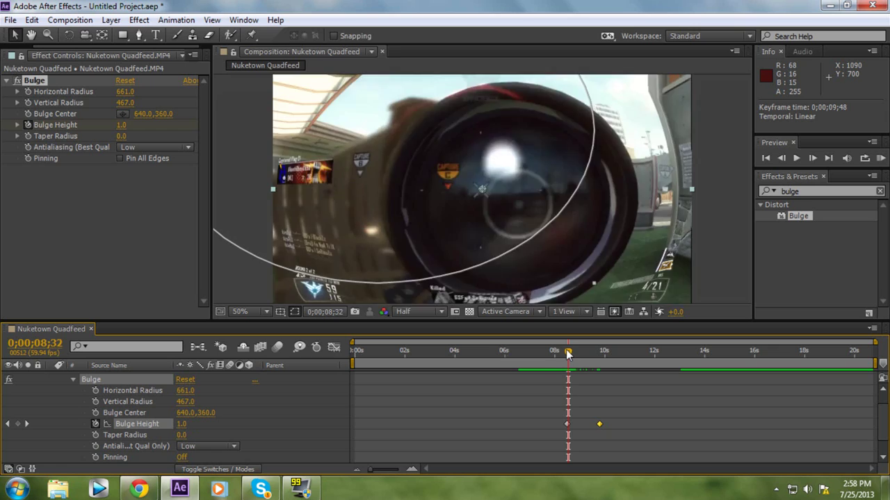
{"action": "left_click_drag", "start_coordinate": [568, 353], "coordinate": [601, 354]}
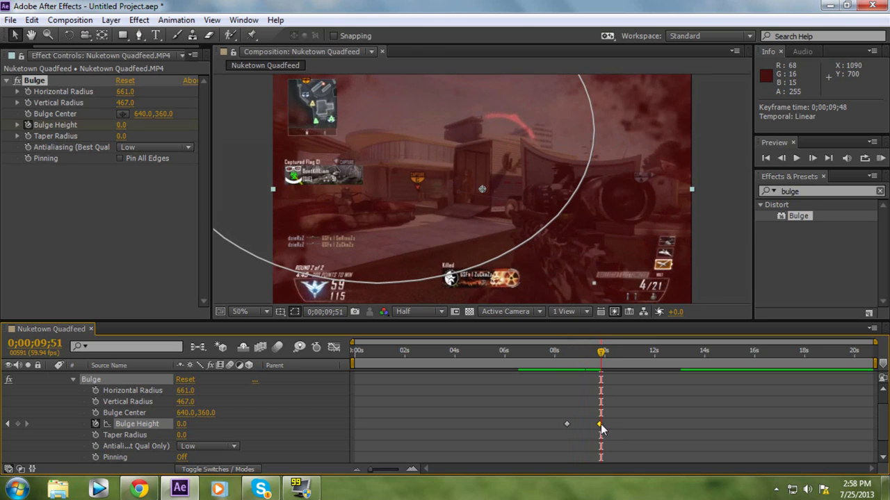